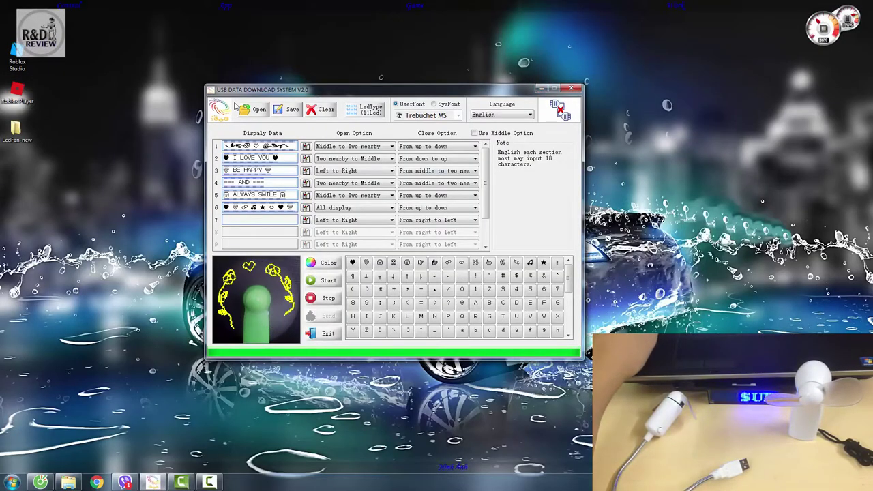
# Minimize the program window, view the files in the DVD drive's LedFan-new folder, and close that folder window.
pyautogui.moveTo(393, 92); pyautogui.dragTo(525, 93)
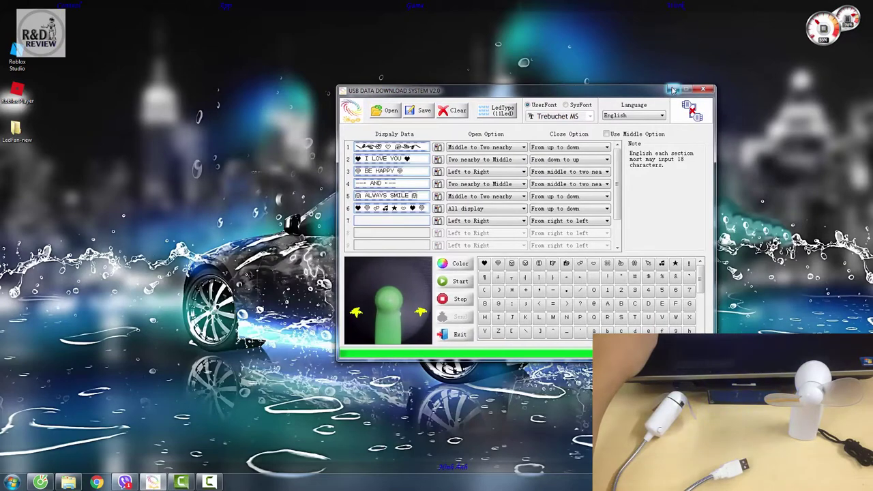
pyautogui.click(671, 90)
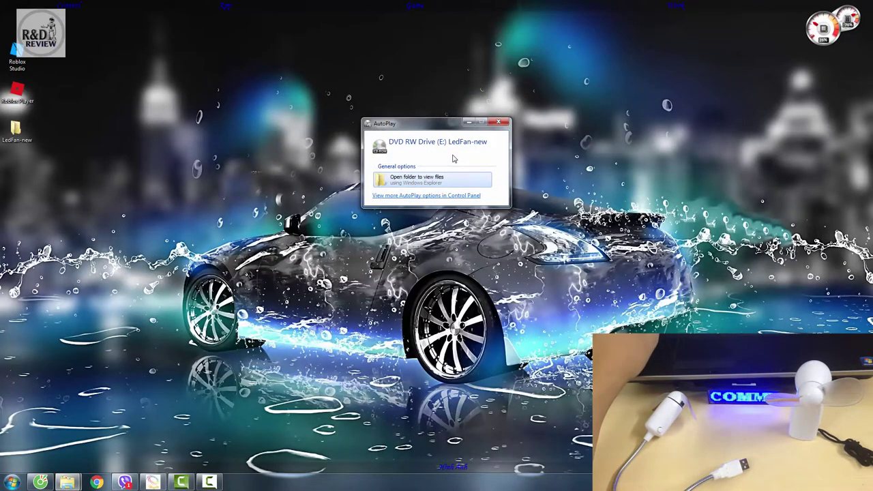
pyautogui.click(422, 180)
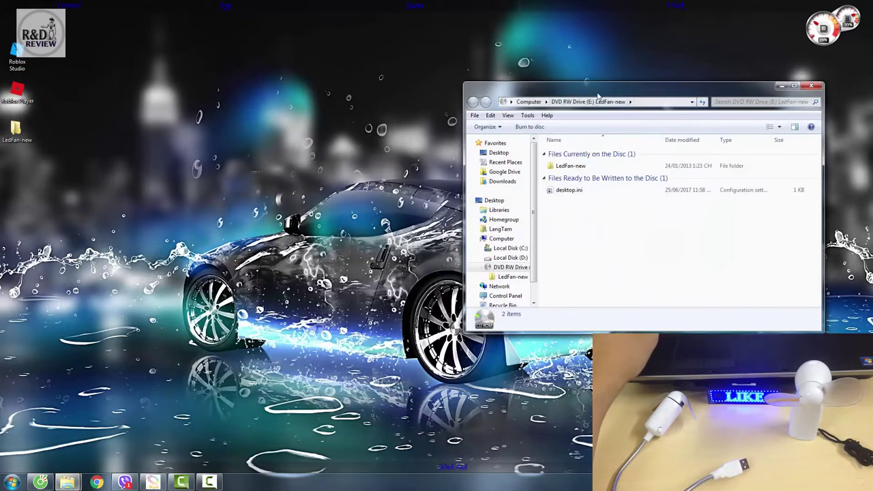
pyautogui.moveTo(604, 91); pyautogui.dragTo(506, 91)
pyautogui.doubleClick(476, 168)
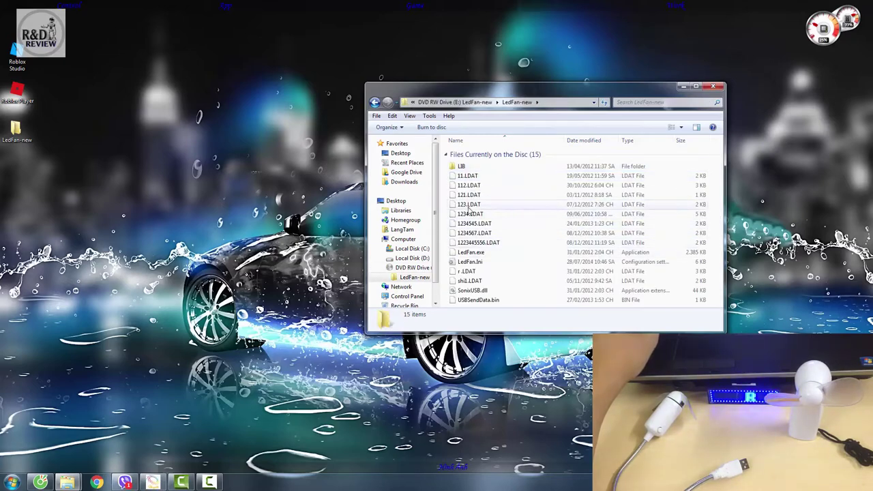
pyautogui.click(380, 103)
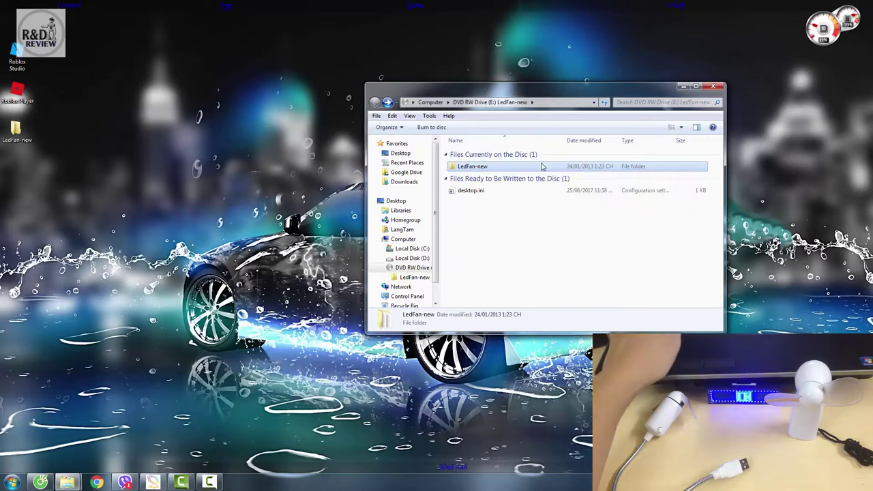
pyautogui.click(131, 228)
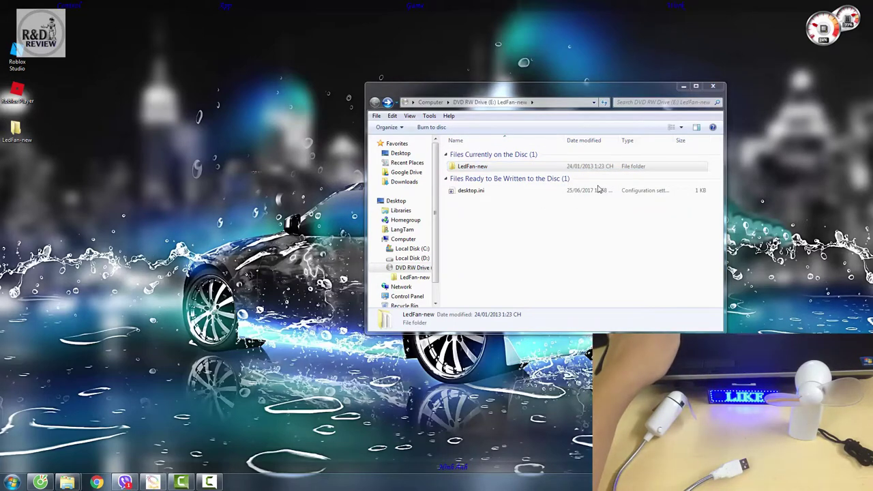
pyautogui.click(714, 87)
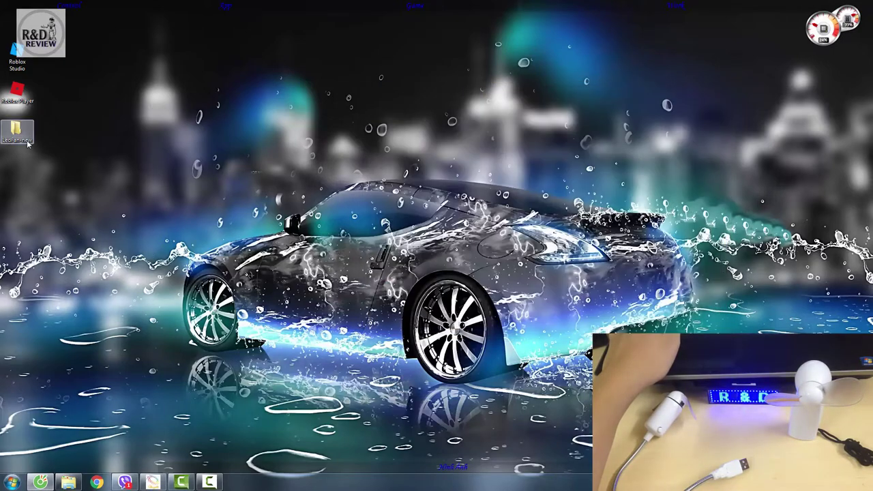
# Locate LedFan.exe in the desktop's LedFan-new folder, put the folder away, and bring back the USB Data Download System window.
pyautogui.doubleClick(21, 131)
pyautogui.click(579, 246)
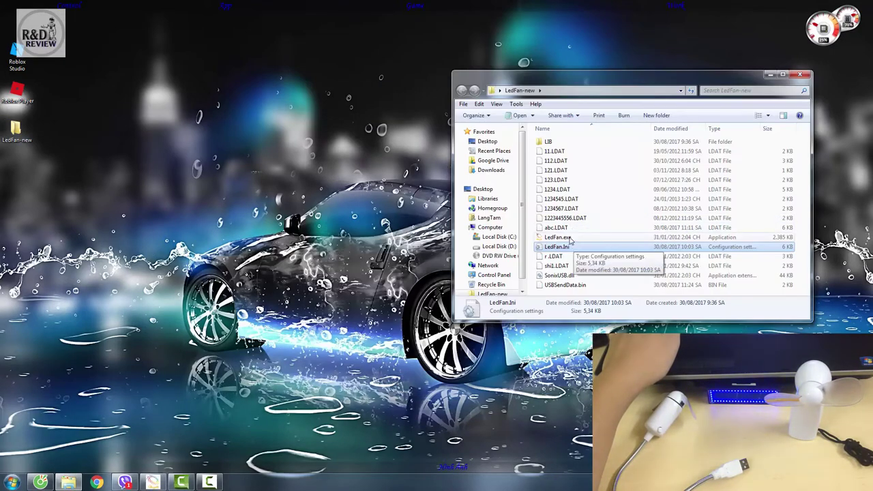
pyautogui.click(570, 238)
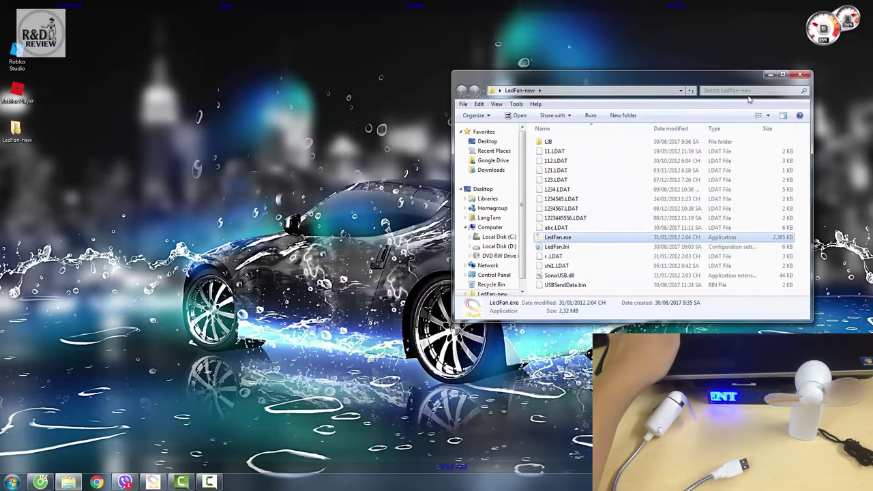
pyautogui.click(769, 74)
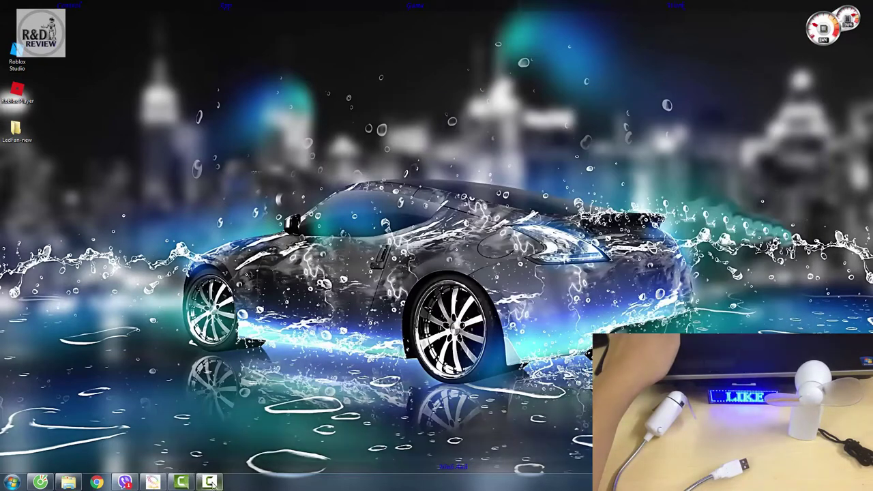
pyautogui.click(154, 482)
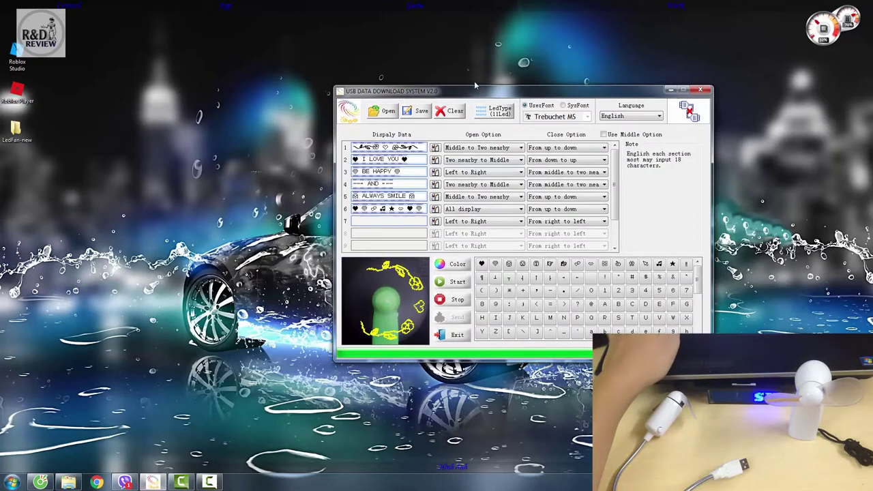
pyautogui.moveTo(534, 89); pyautogui.dragTo(409, 73)
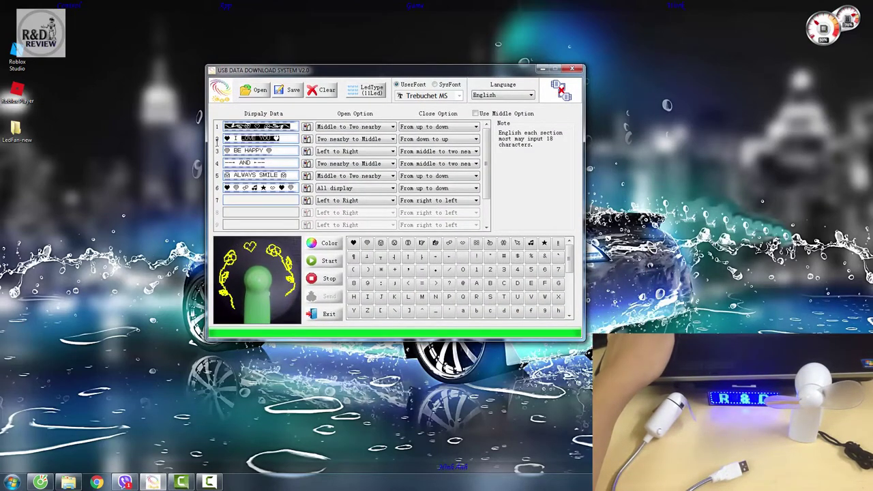
# Set the LED type to 11LED.
pyautogui.moveTo(293, 127); pyautogui.dragTo(240, 193)
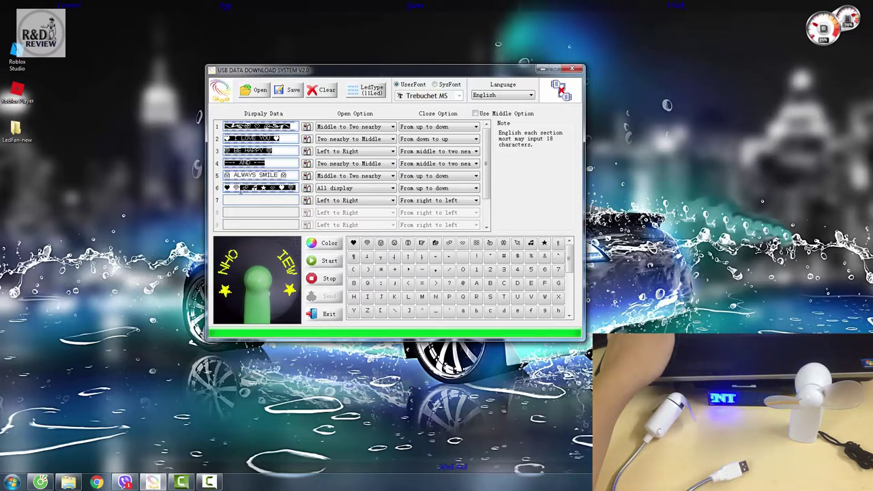
pyautogui.moveTo(282, 142); pyautogui.dragTo(291, 113)
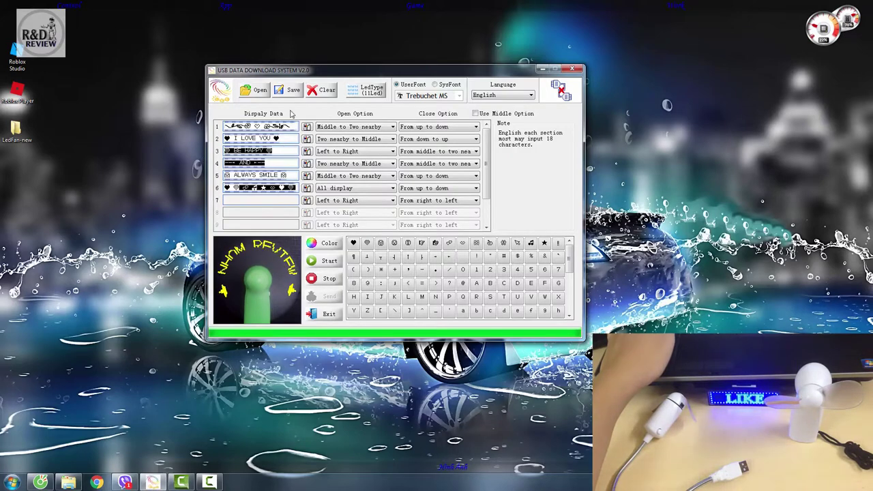
pyautogui.click(374, 91)
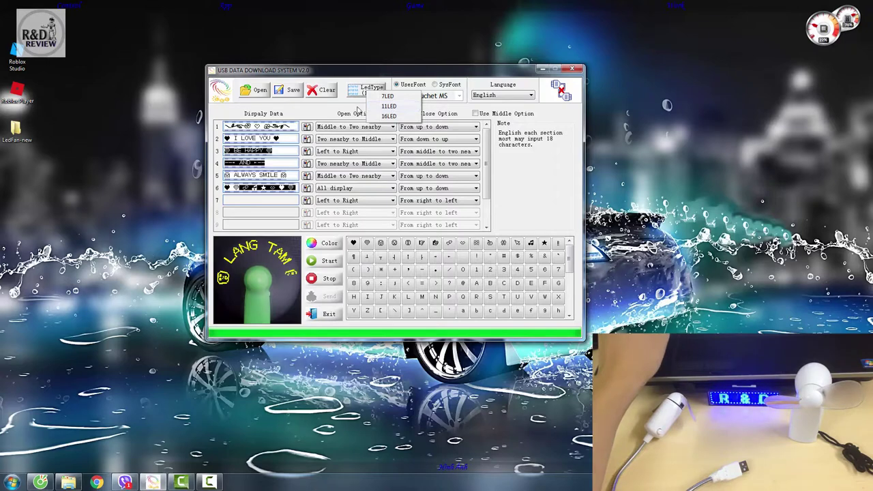
pyautogui.click(388, 106)
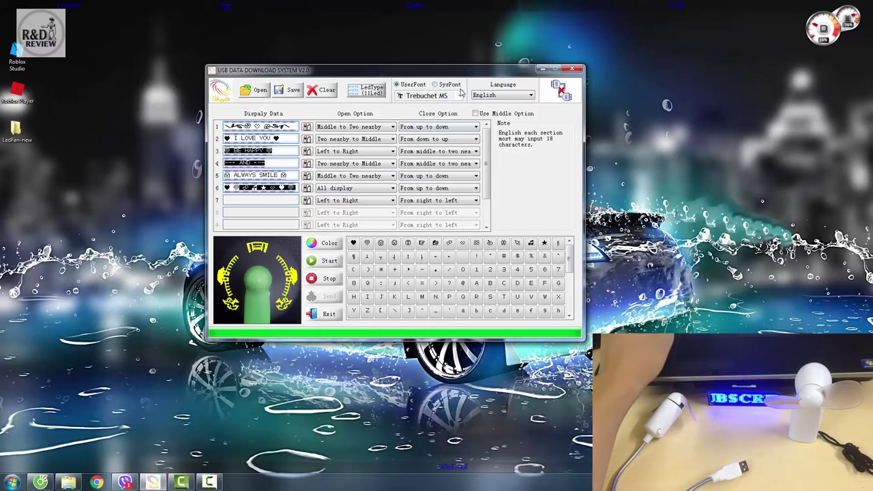
# Look through the fonts offered for SysFont and return to UserFont.
pyautogui.click(446, 85)
pyautogui.click(460, 96)
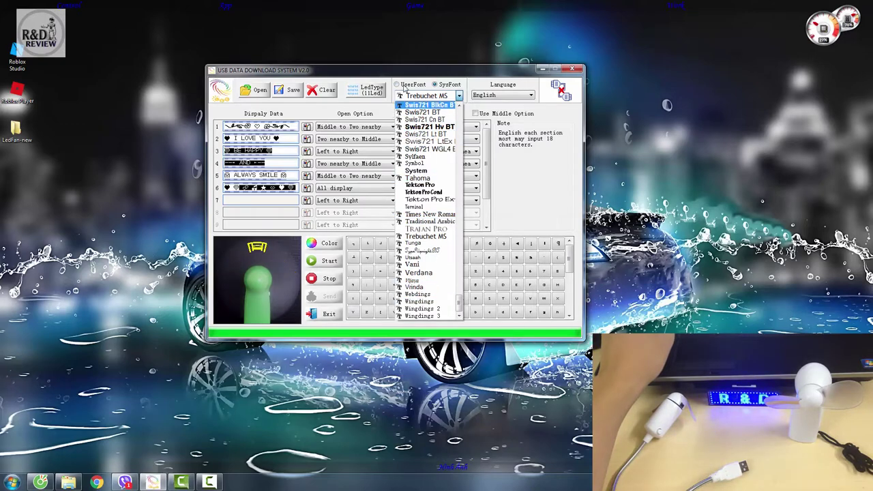
pyautogui.click(409, 87)
pyautogui.click(397, 85)
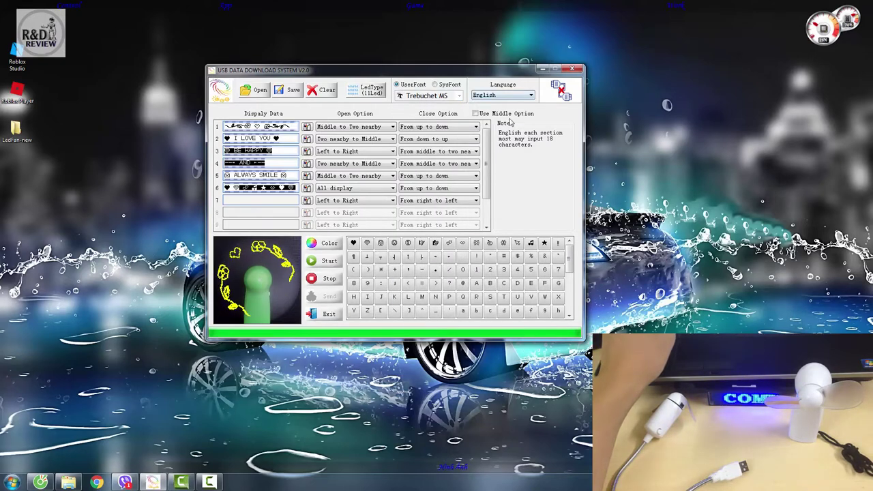
# Choose English as the interface language.
pyautogui.click(530, 97)
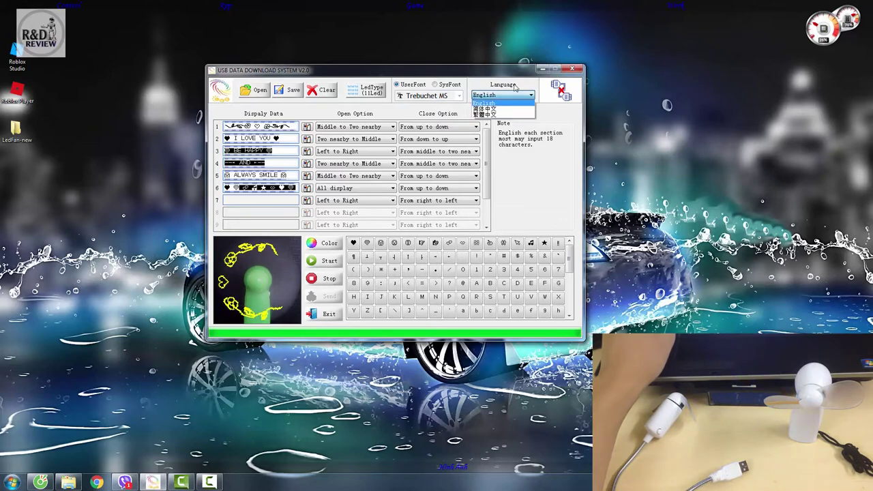
pyautogui.click(496, 103)
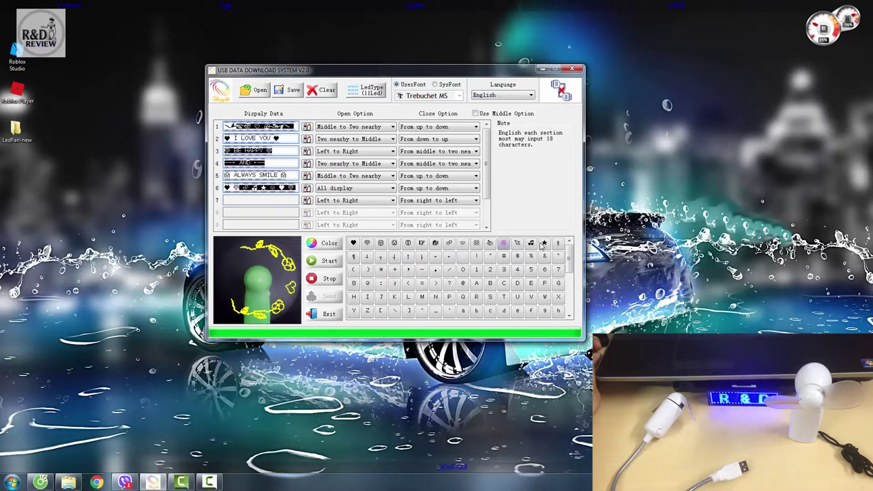
pyautogui.moveTo(570, 268)
pyautogui.mouseDown()
pyautogui.moveTo(567, 303)
pyautogui.moveTo(569, 268)
pyautogui.mouseUp()
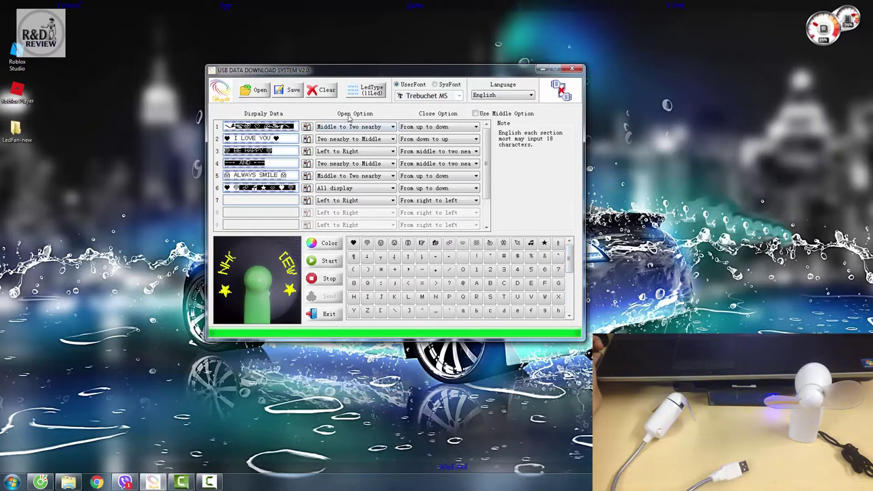
# Examine the flower and heart drawing of section 1 in its pixel editor and close the editor.
pyautogui.click(308, 127)
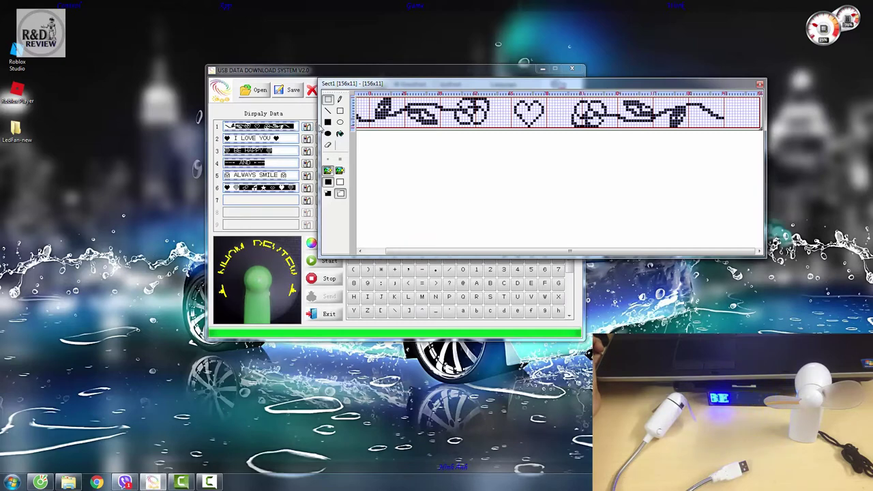
pyautogui.click(761, 84)
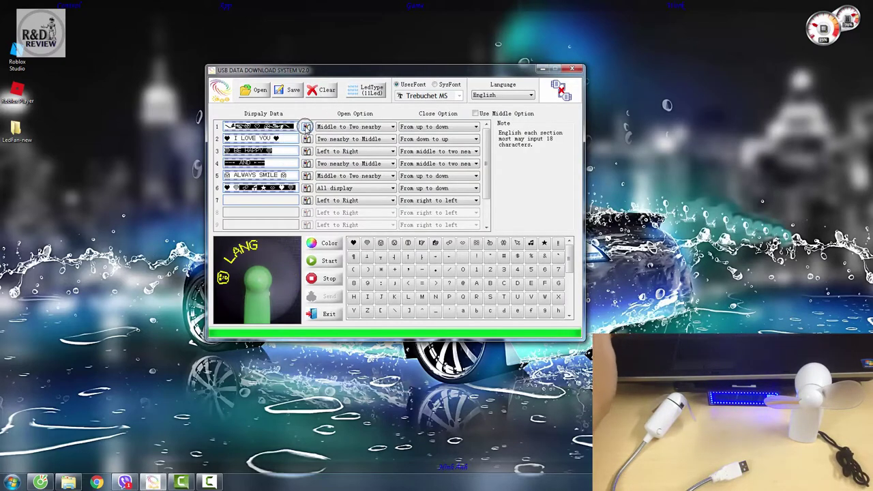
pyautogui.click(306, 127)
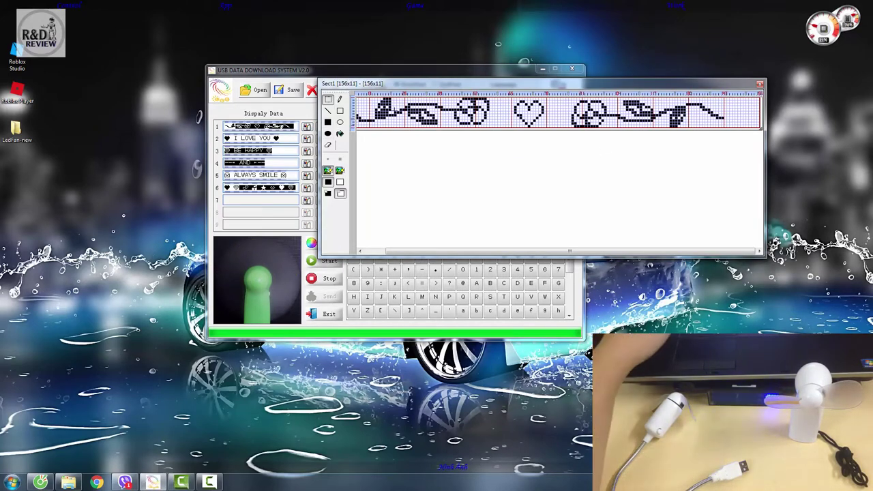
pyautogui.click(759, 84)
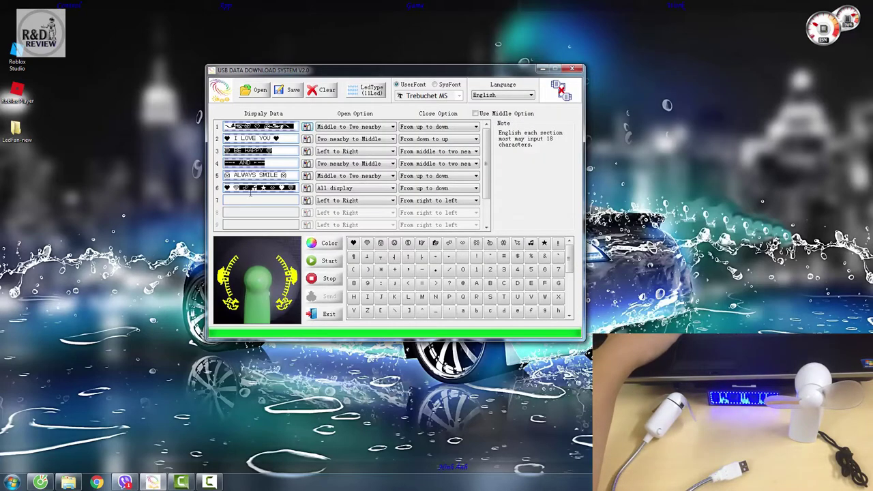
# Try a freehand pencil pattern across the pixel grid of section 7, close the editor, and clear the section.
pyautogui.click(306, 200)
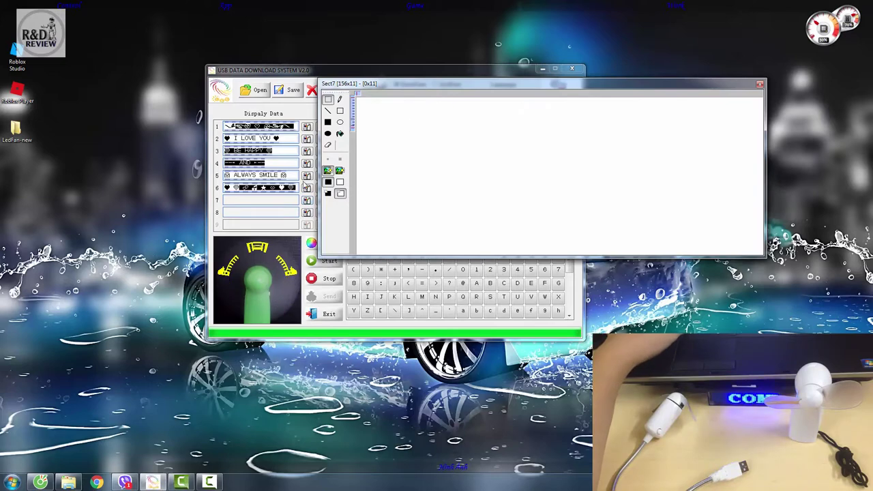
pyautogui.click(279, 199)
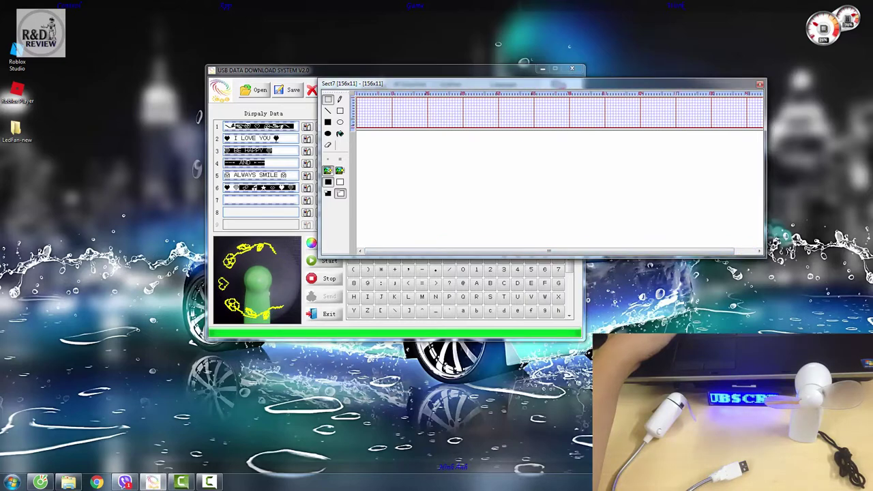
pyautogui.click(339, 98)
pyautogui.moveTo(428, 114)
pyautogui.mouseDown()
pyautogui.moveTo(585, 109)
pyautogui.moveTo(503, 120)
pyautogui.moveTo(409, 114)
pyautogui.moveTo(742, 112)
pyautogui.moveTo(624, 121)
pyautogui.mouseUp()
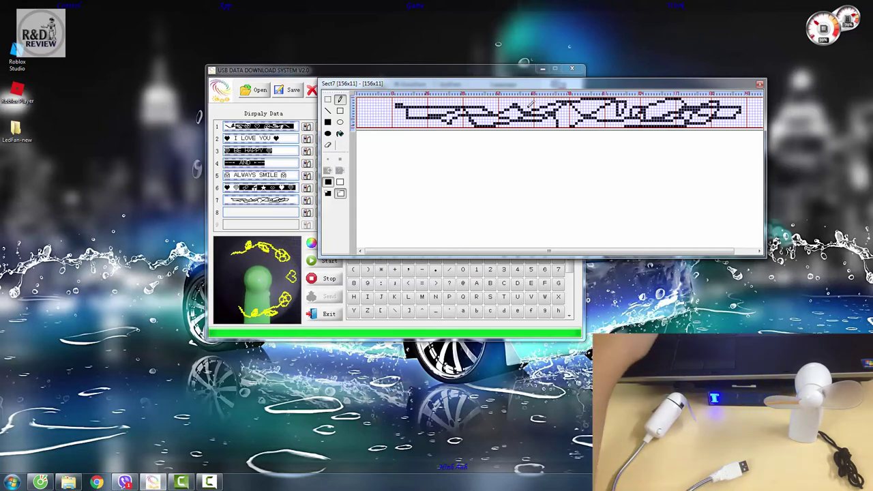
pyautogui.click(760, 84)
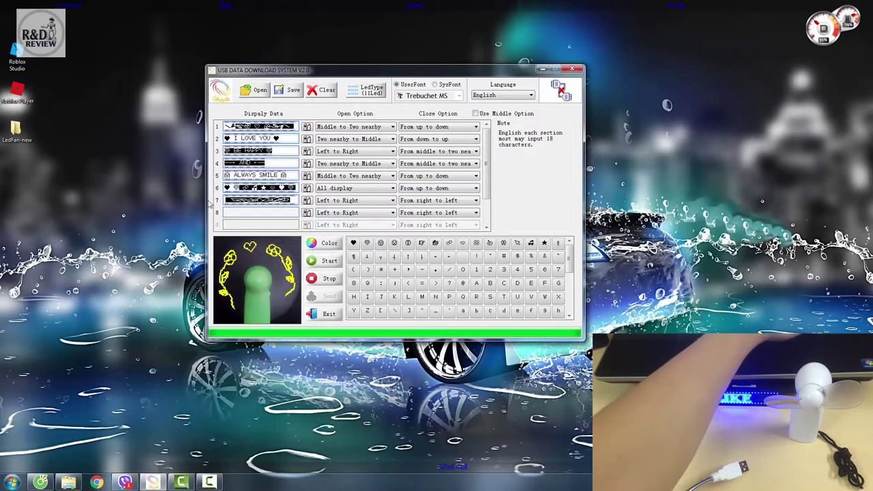
pyautogui.click(244, 199)
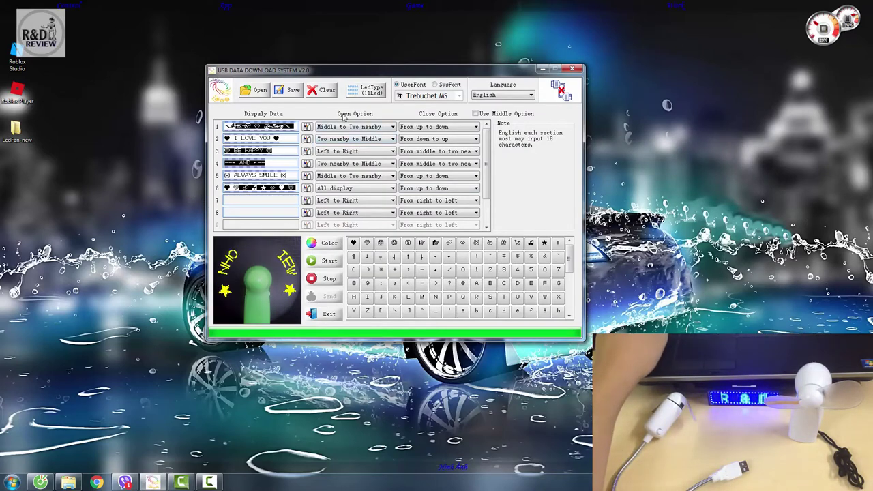
# Set section 1's open option to Two nearby to Middle, keeping its close option at From up to down.
pyautogui.click(306, 126)
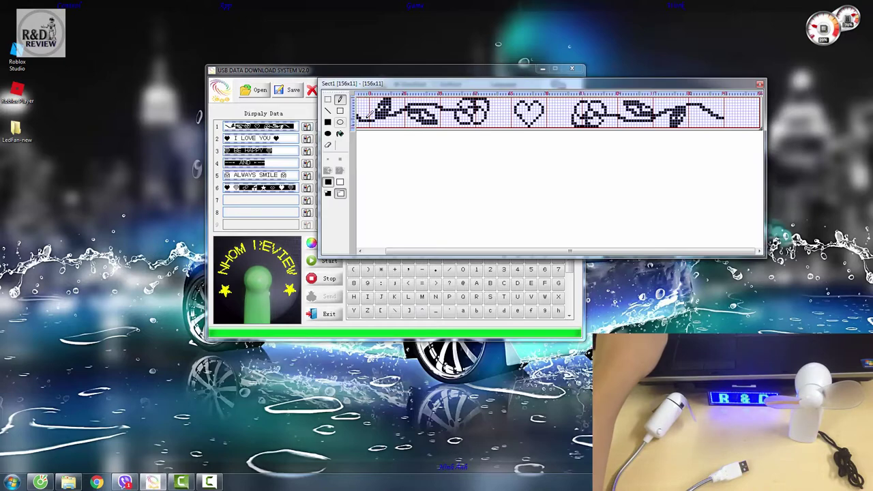
pyautogui.click(760, 85)
pyautogui.click(363, 127)
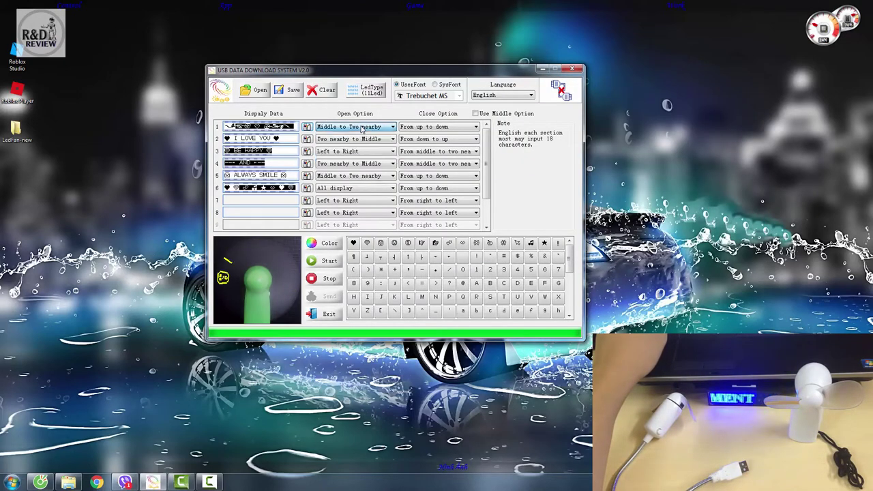
pyautogui.click(355, 133)
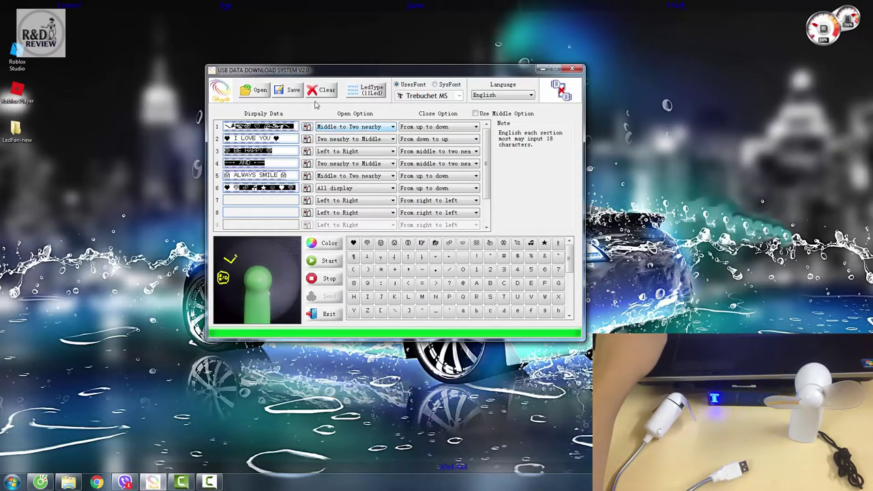
pyautogui.click(441, 129)
pyautogui.click(431, 157)
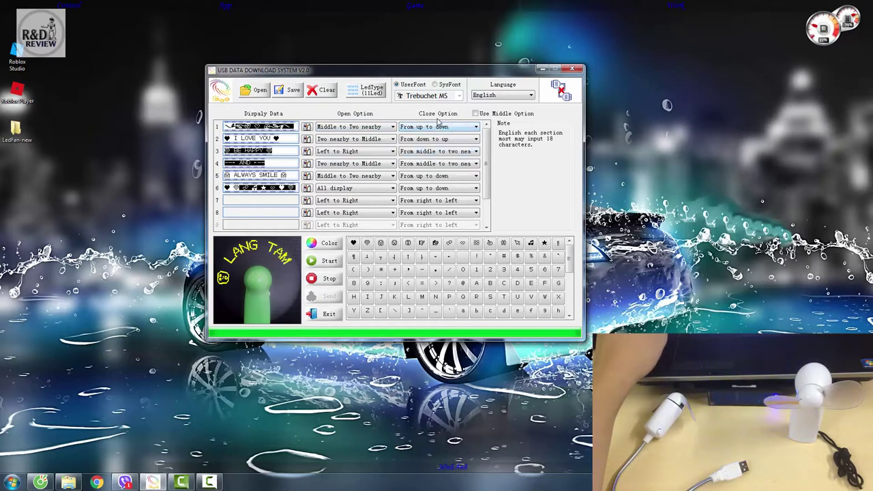
pyautogui.click(362, 128)
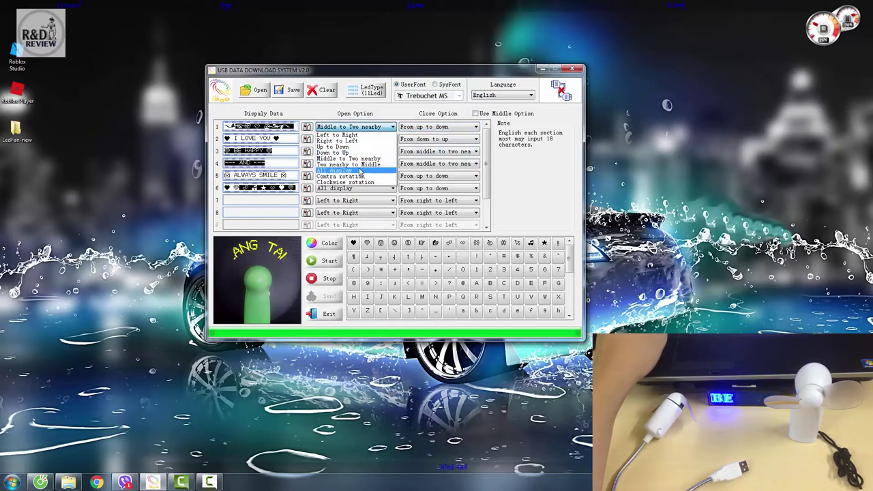
pyautogui.click(361, 165)
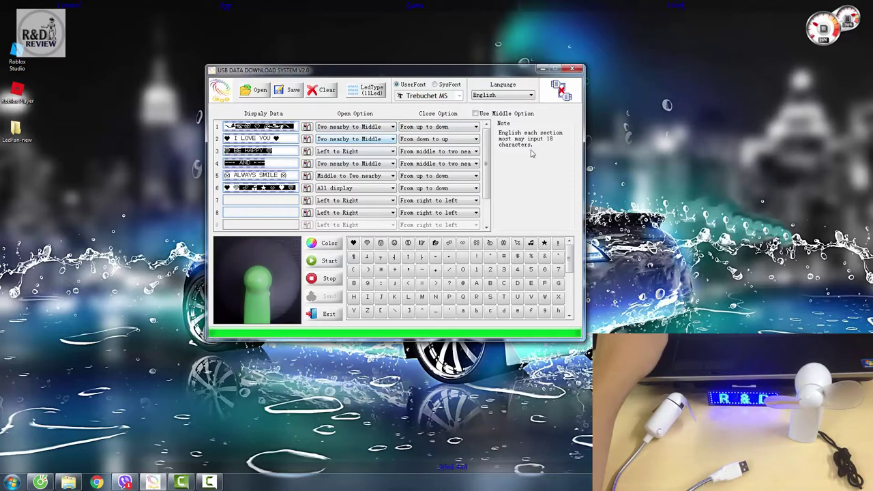
# Stop and restart the preview animation, and send the display data to the connected USB fan.
pyautogui.click(332, 264)
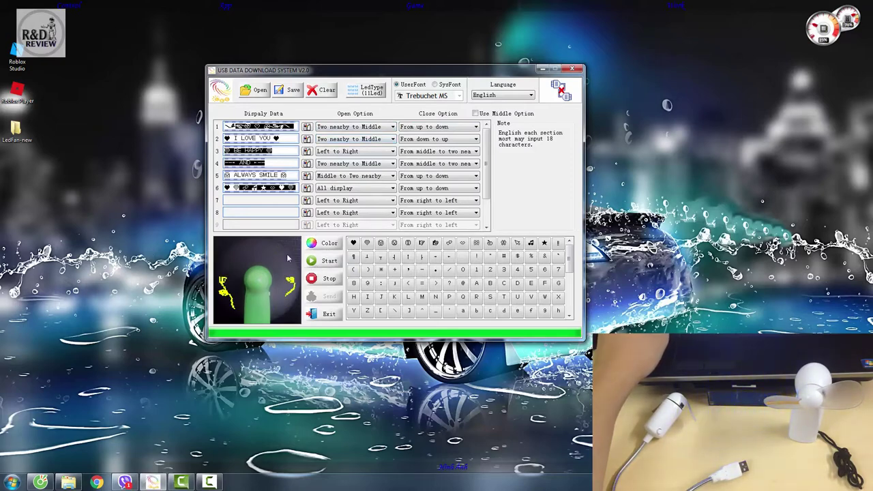
pyautogui.click(329, 278)
pyautogui.click(330, 262)
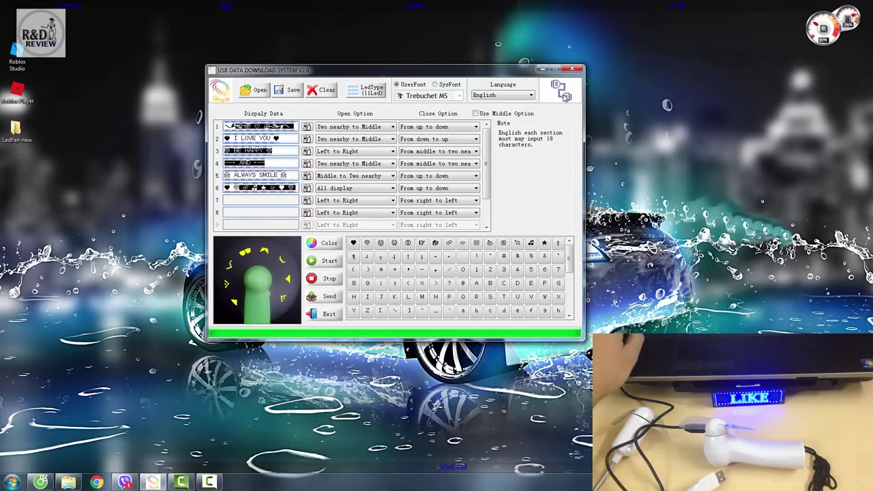
pyautogui.click(329, 300)
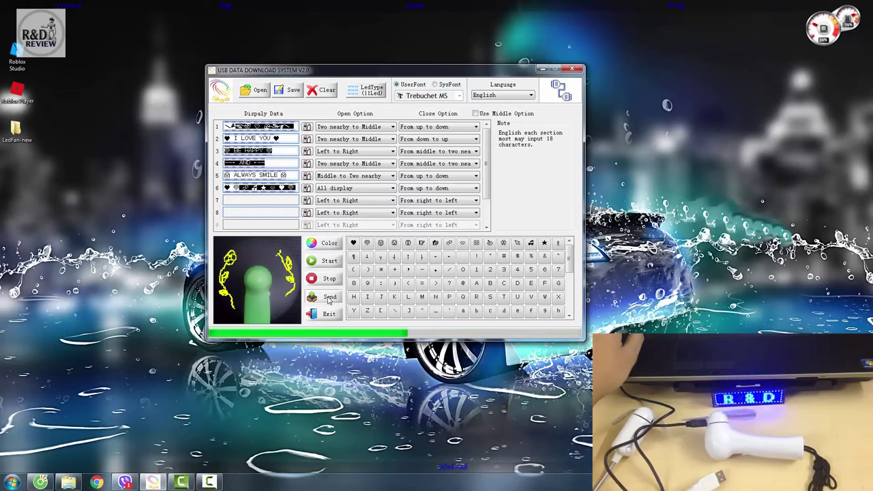